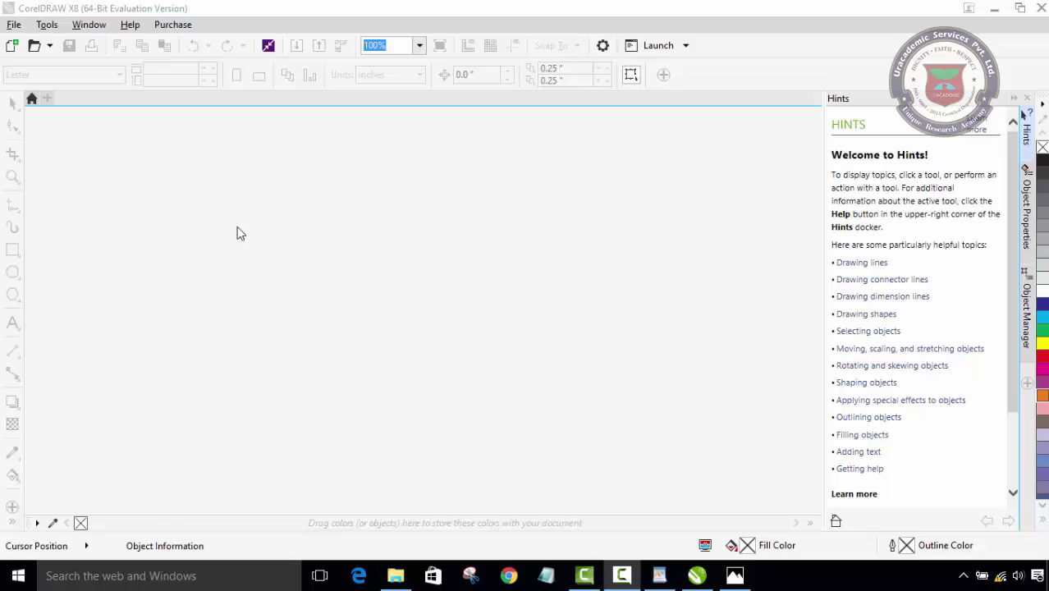
Step: Create a new one-page document with the CorelDRAW default preset, Letter size, CMYK color mode and 300 dpi resolution
left_click(48, 100)
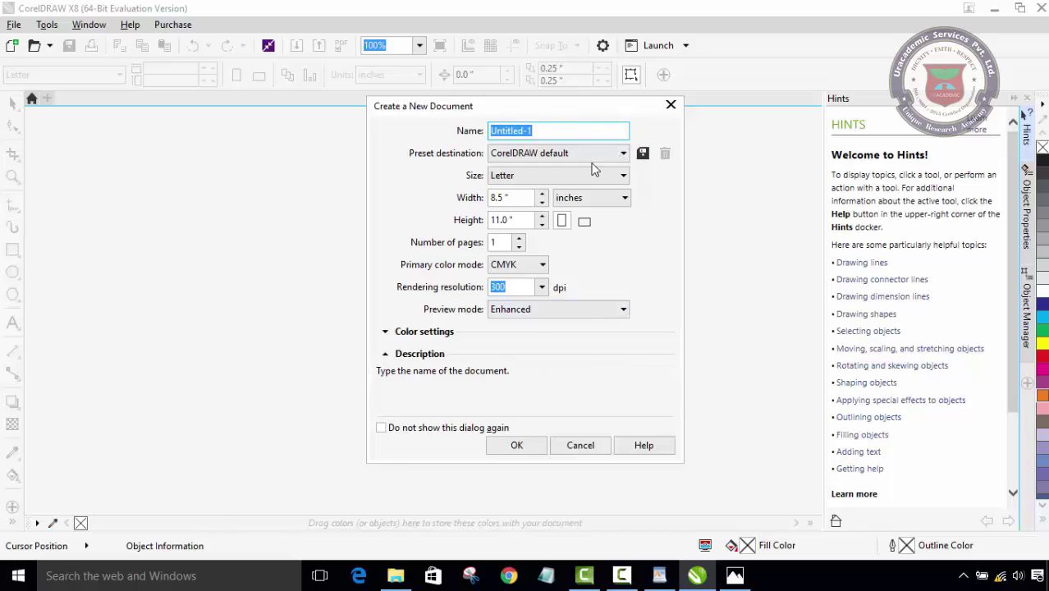
left_click(504, 450)
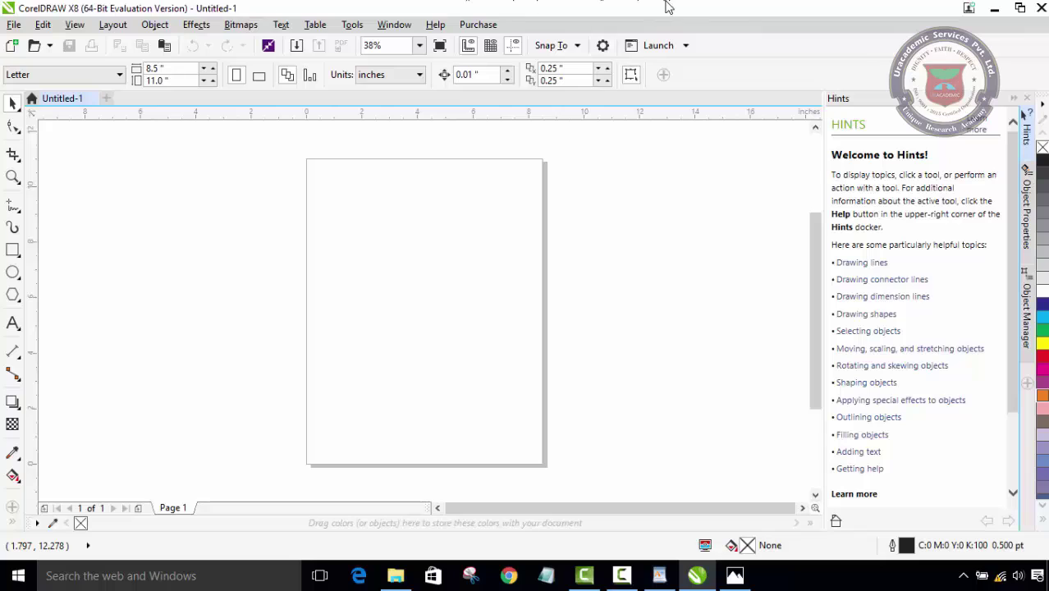
Step: Try restoring down and minimizing the CorelDRAW window, clear the other open windows, and return to it maximized
left_click(1020, 9)
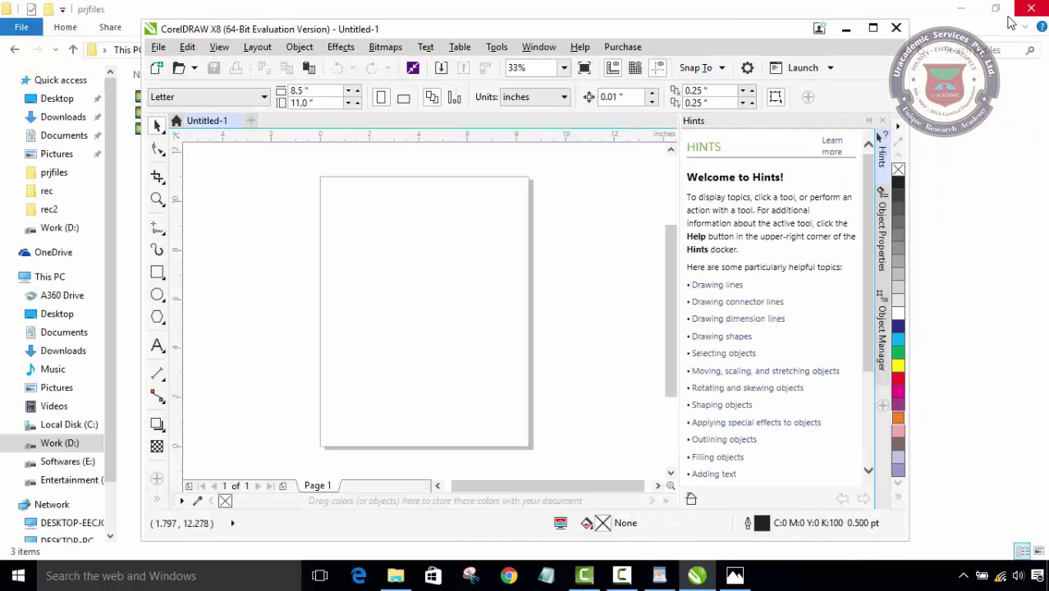
left_click(872, 31)
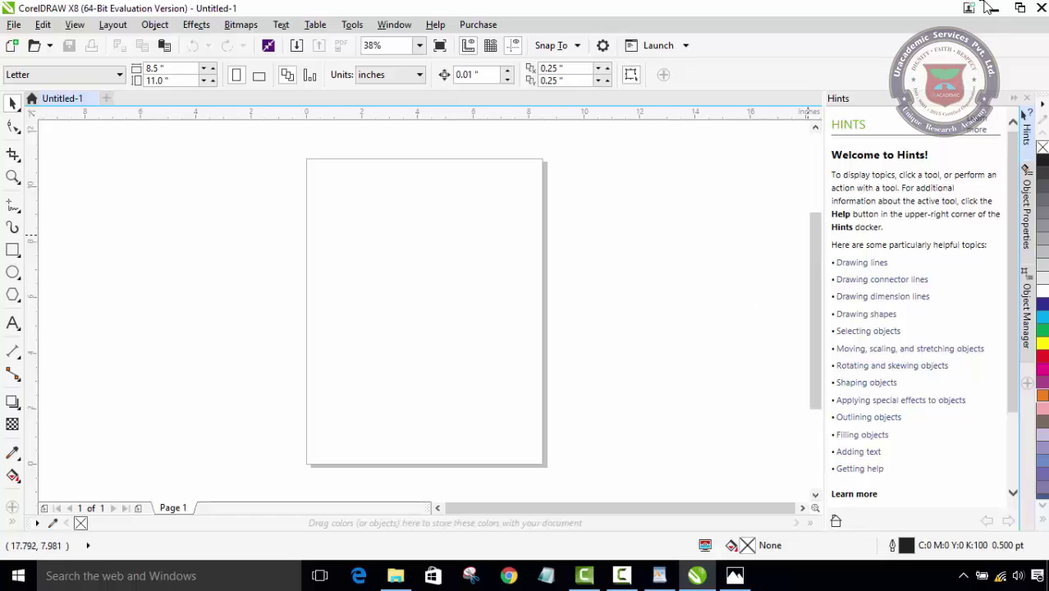
left_click(992, 10)
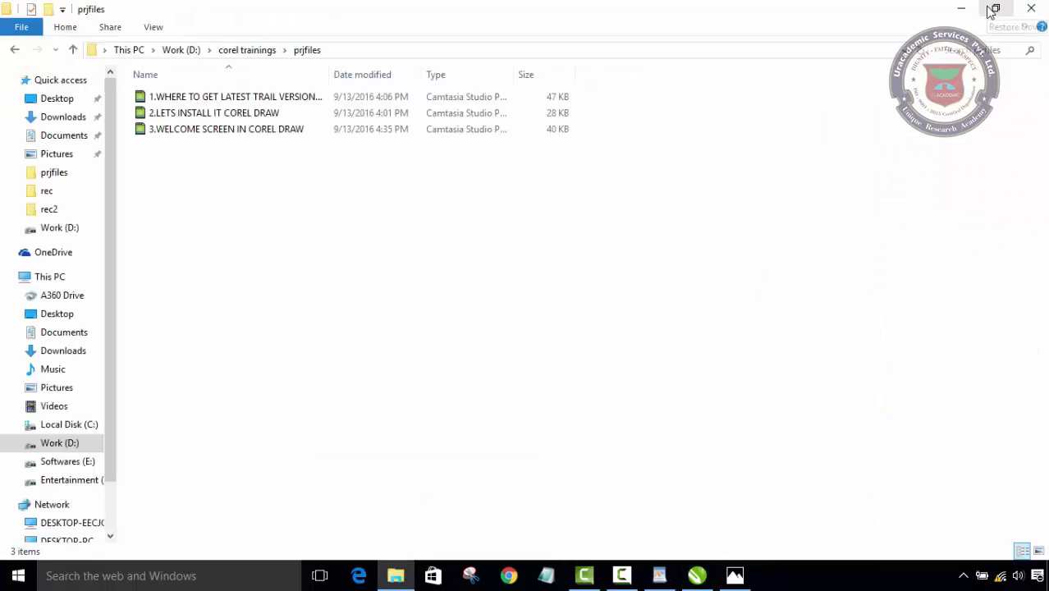
left_click(960, 10)
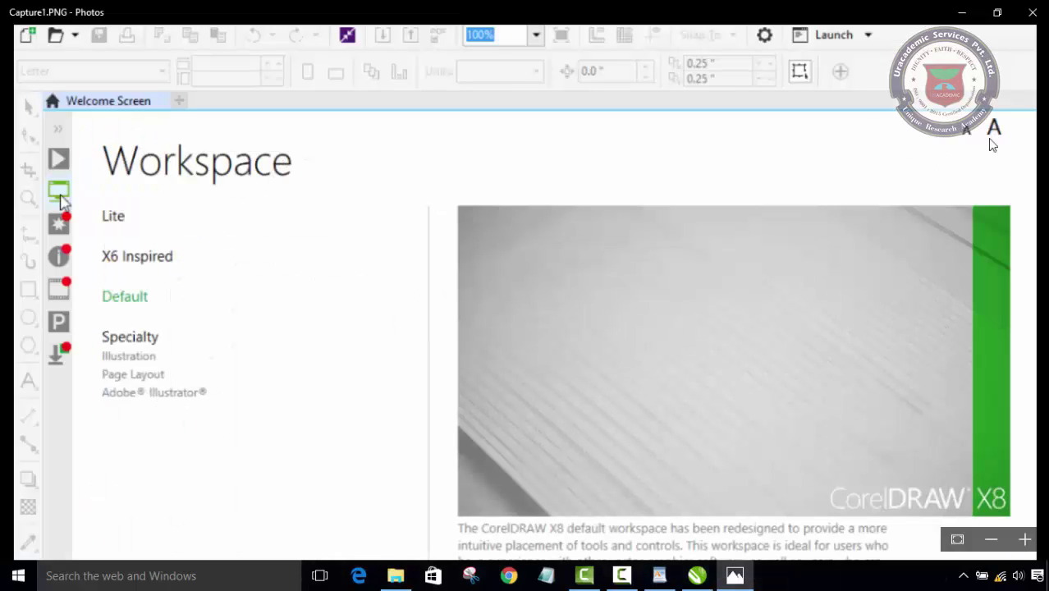
left_click(962, 12)
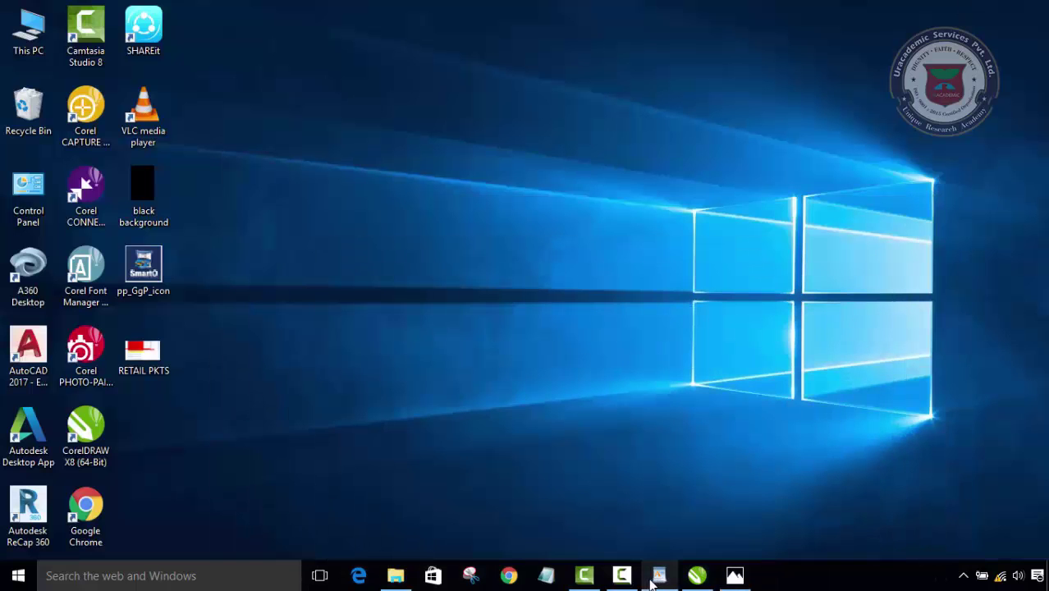
left_click(697, 576)
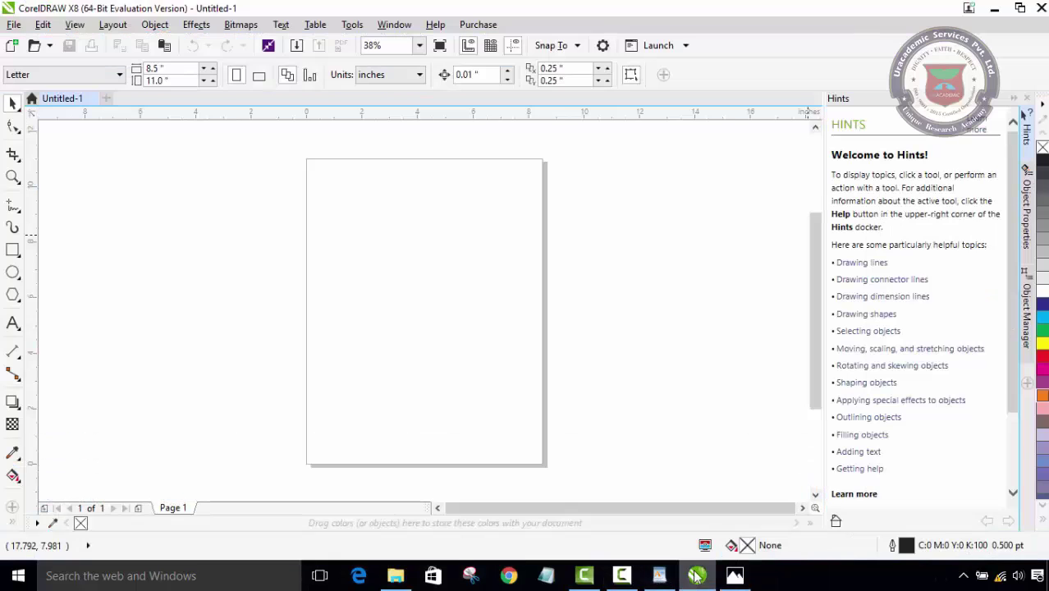
left_click(993, 11)
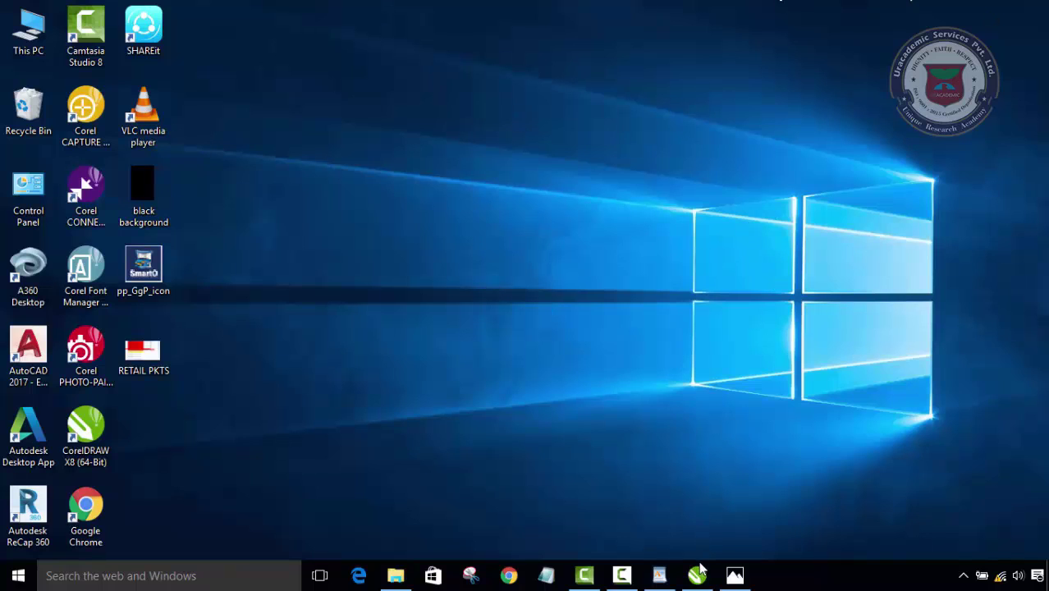
mouse_move(697, 578)
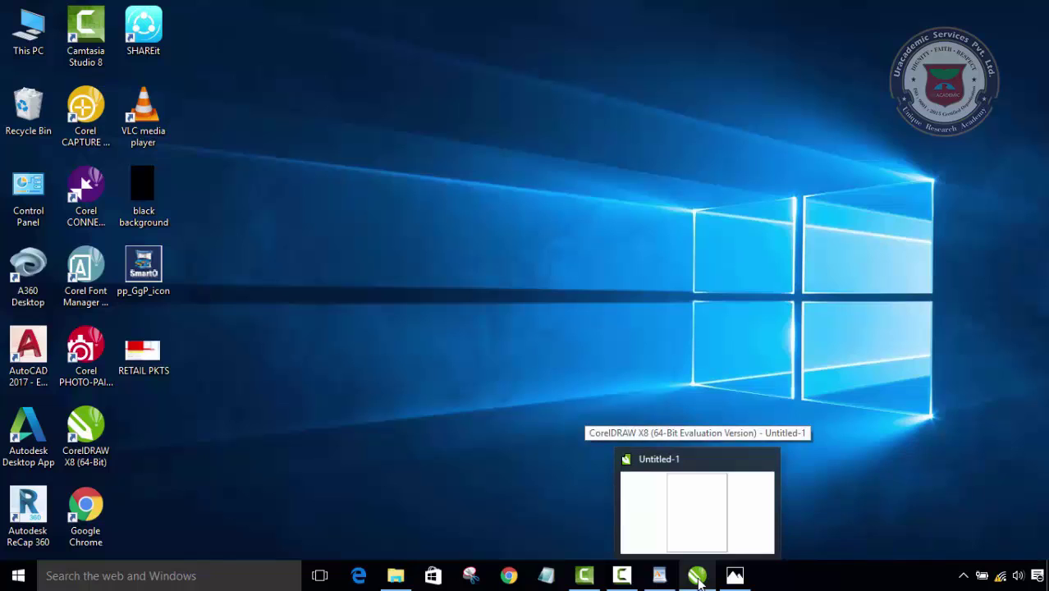
left_click(700, 512)
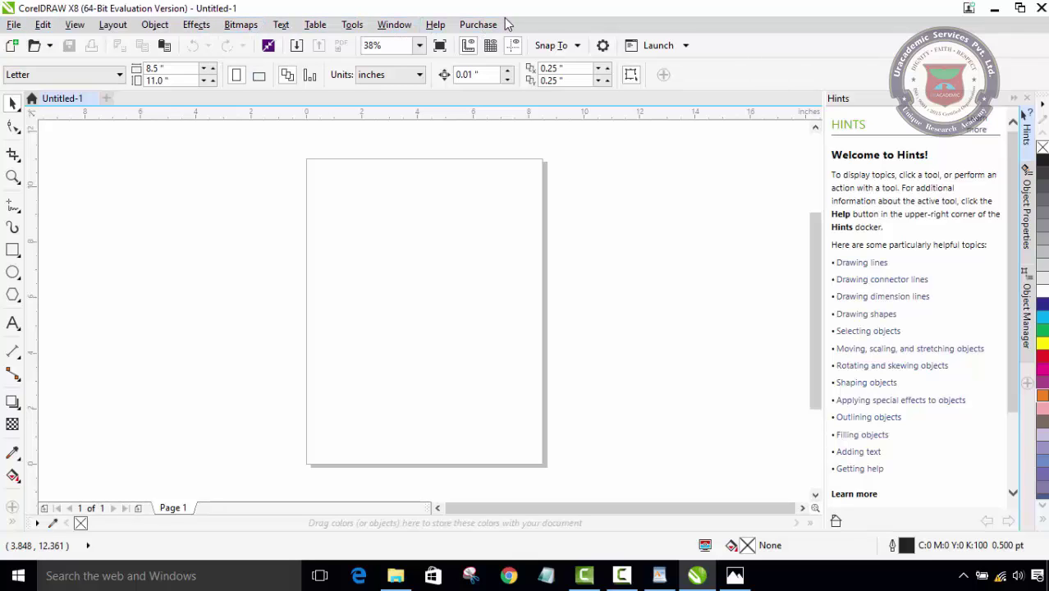
left_click(13, 26)
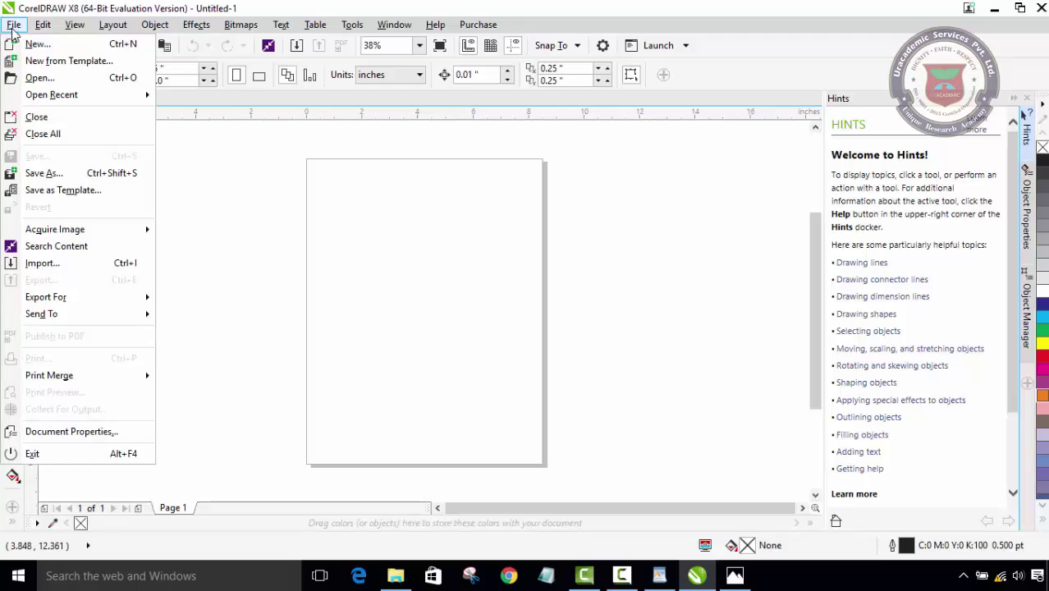
mouse_move(44, 31)
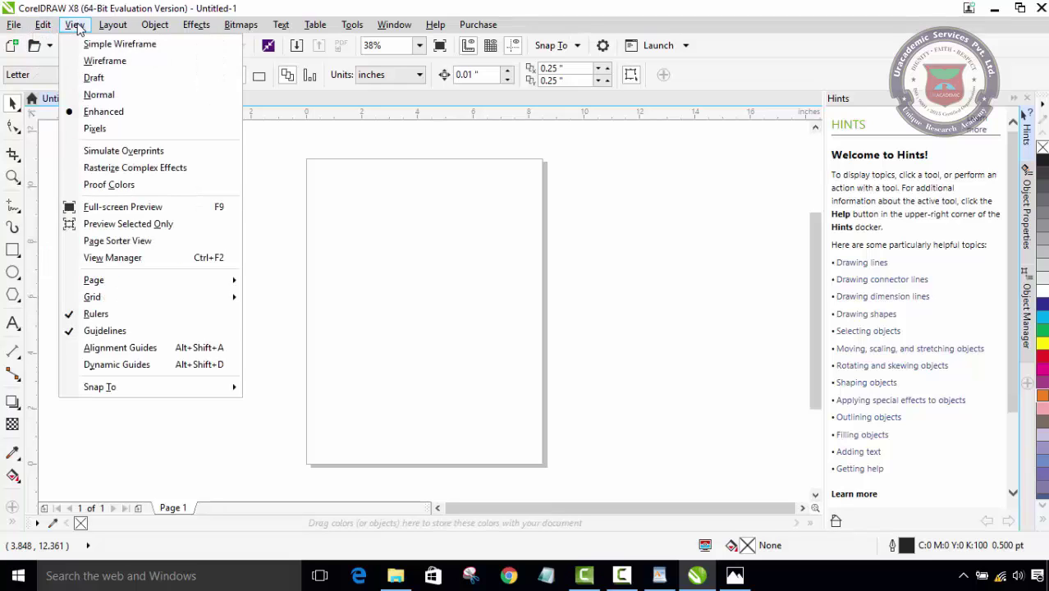
mouse_move(106, 29)
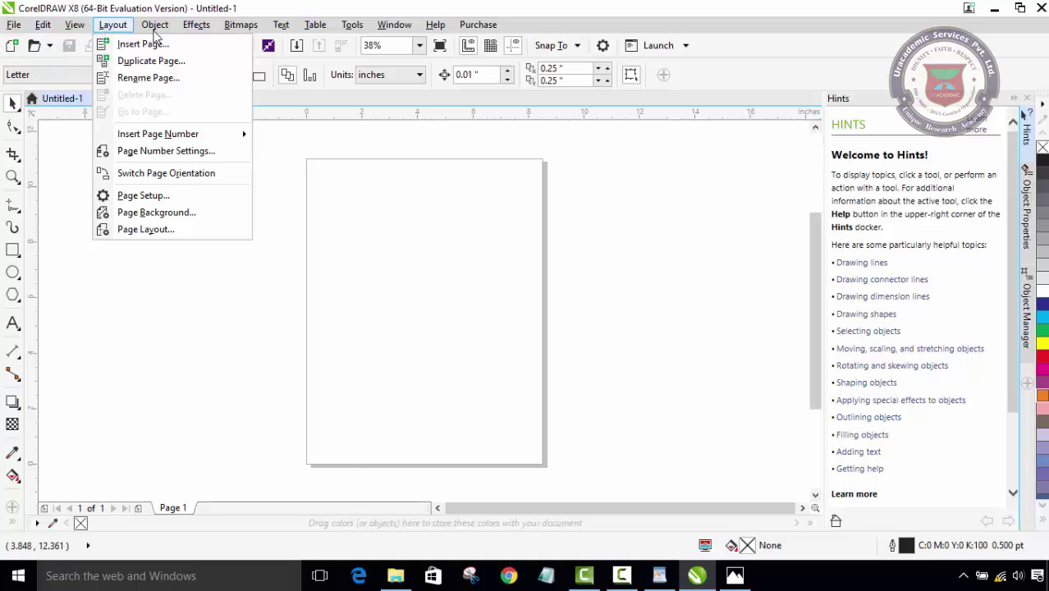
mouse_move(198, 29)
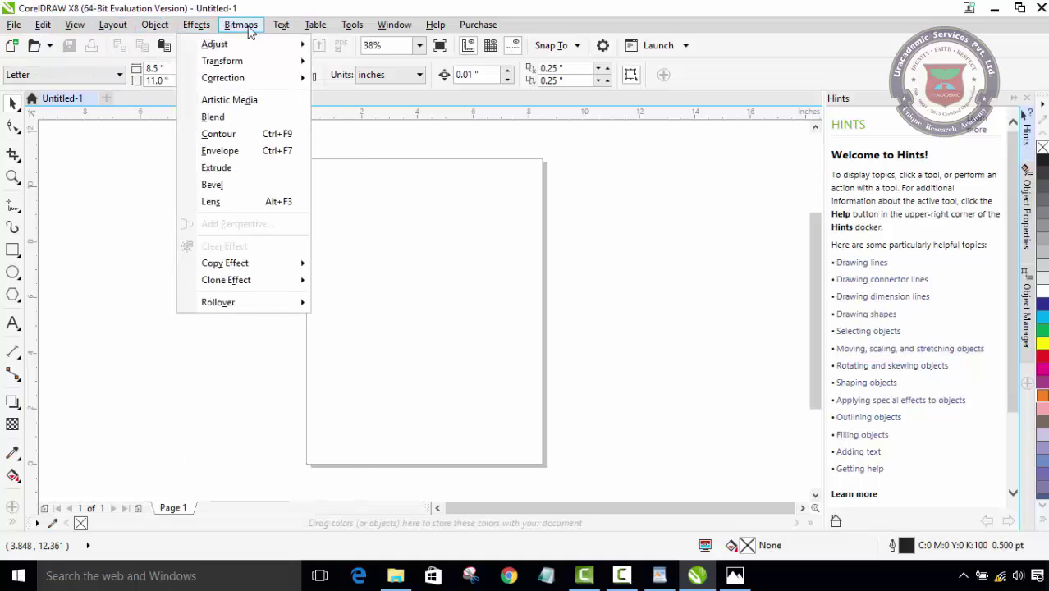
mouse_move(433, 26)
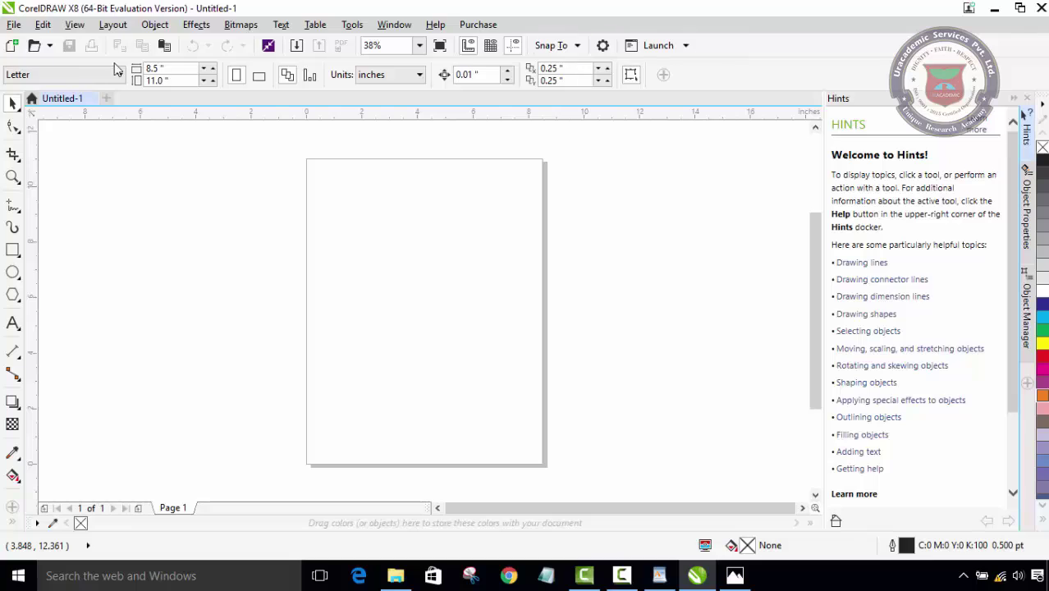
left_click(14, 26)
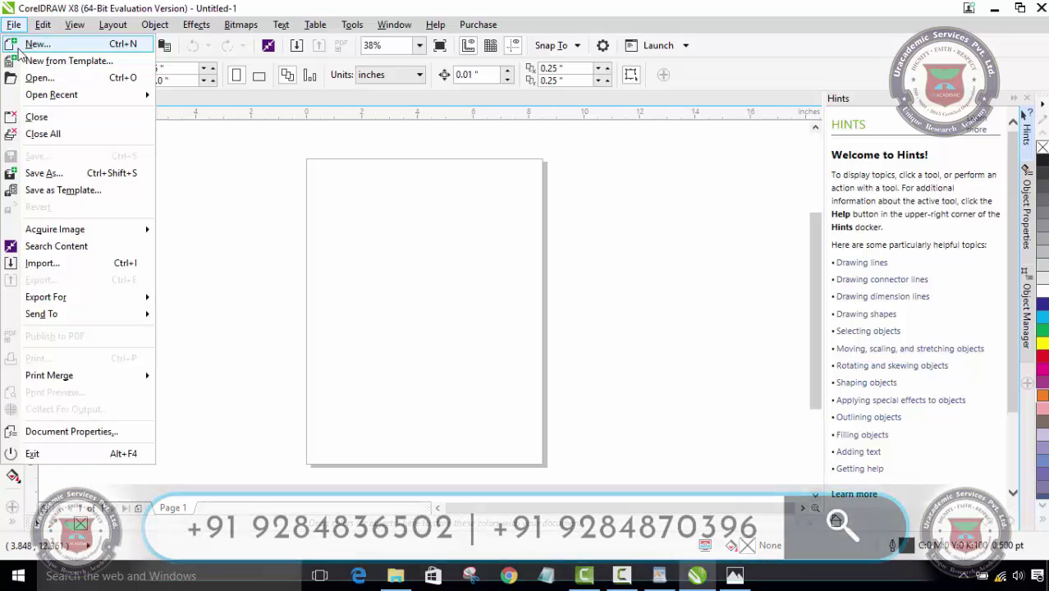
left_click(191, 156)
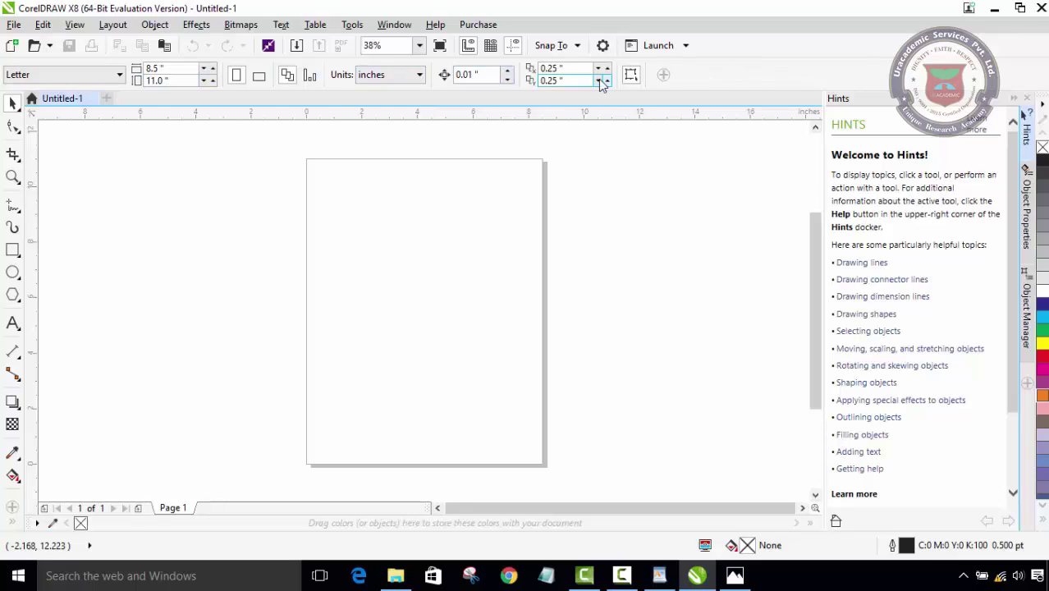
Step: Change the page size of the new document from the preset sizes to A4
left_click(105, 80)
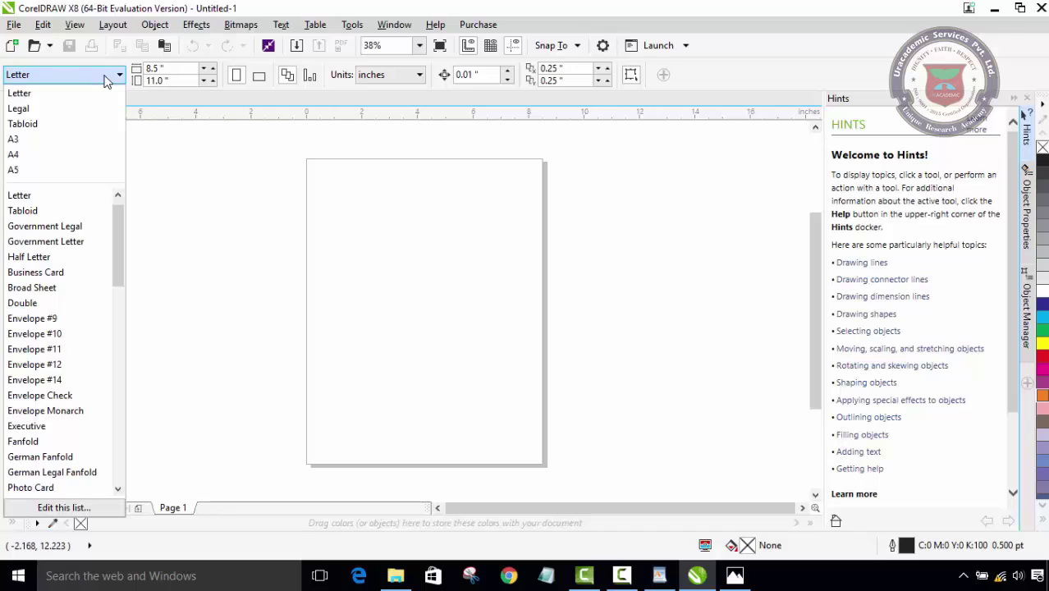
left_click(14, 155)
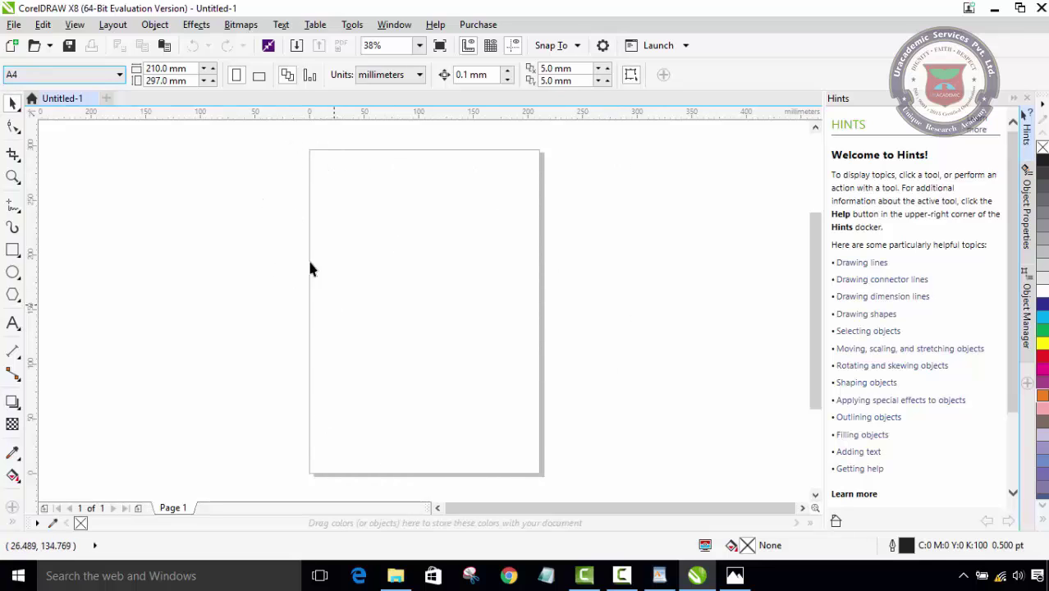
Step: Adjust the page width in small increments, down to 208 mm and up to 212.5 mm
left_click(205, 74)
left_click(205, 74)
left_click(211, 75)
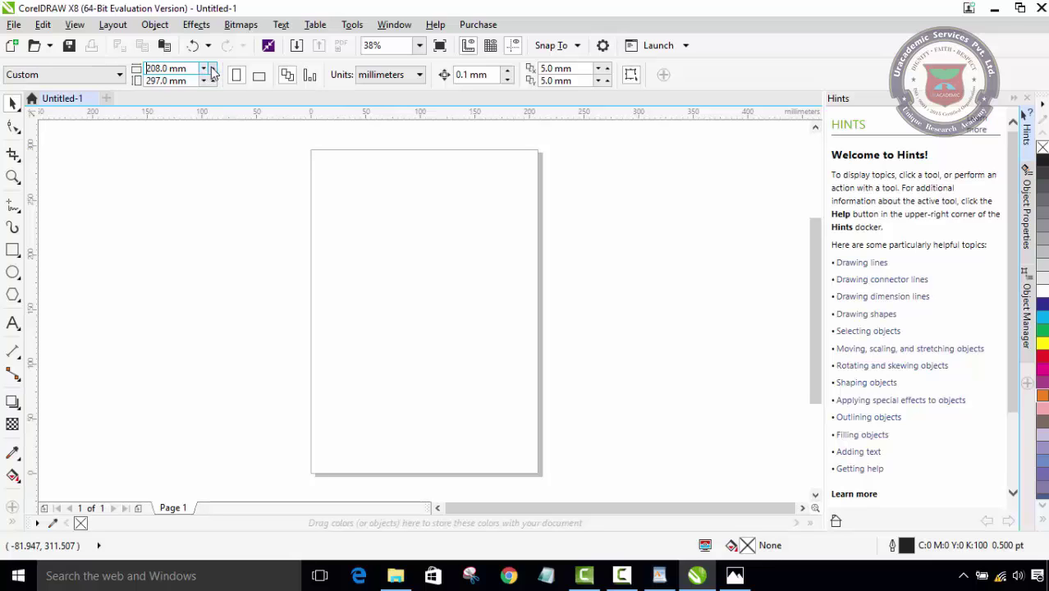
left_click(212, 71)
left_click(211, 71)
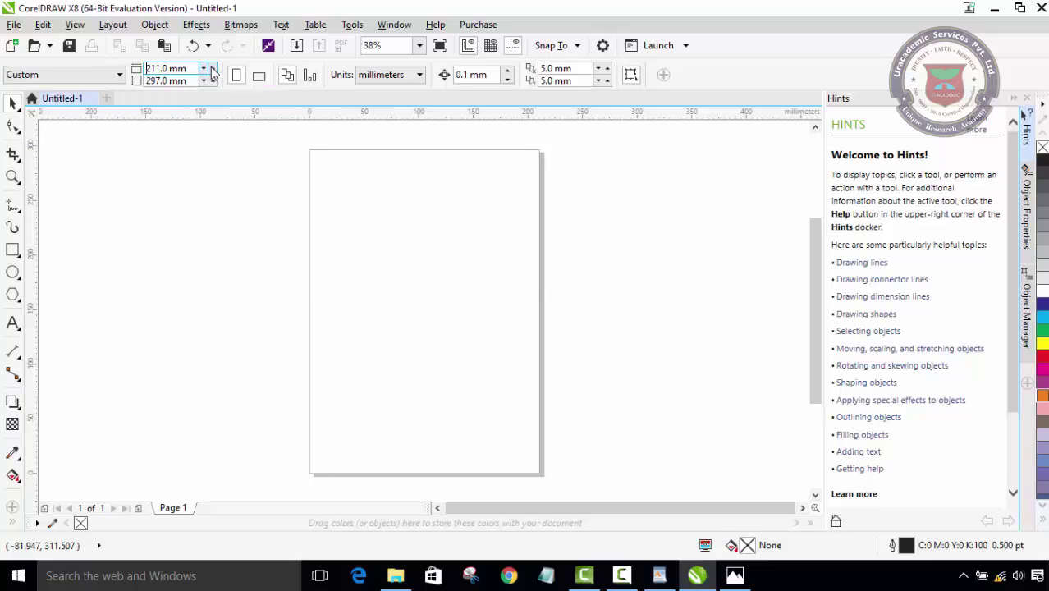
left_click(212, 71)
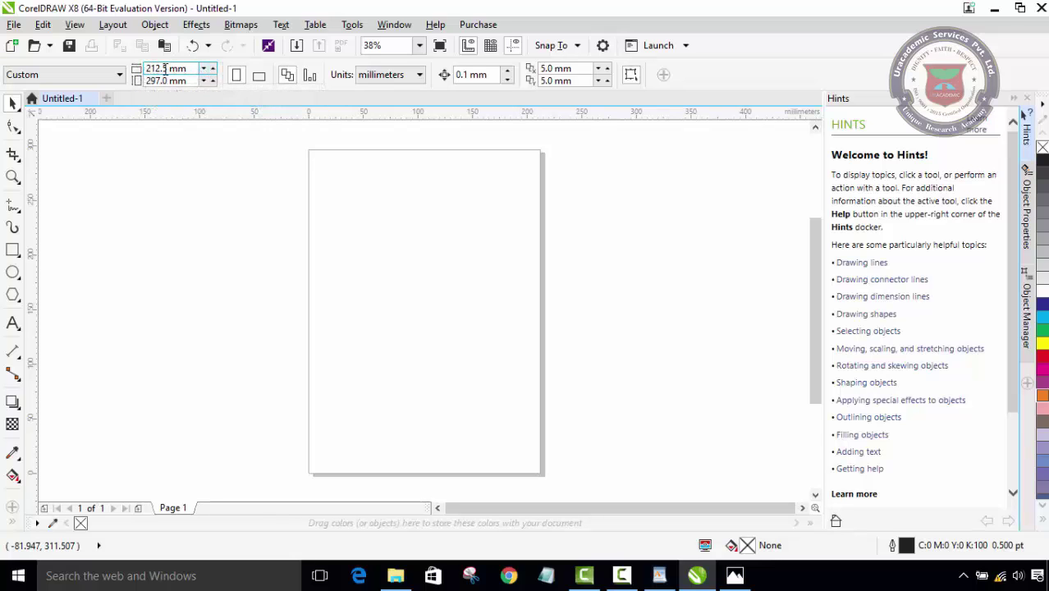
Step: Set custom page dimensions of 250.5 mm width and 50 mm height
left_click_drag(163, 69, 146, 69)
type("250")
key("Return")
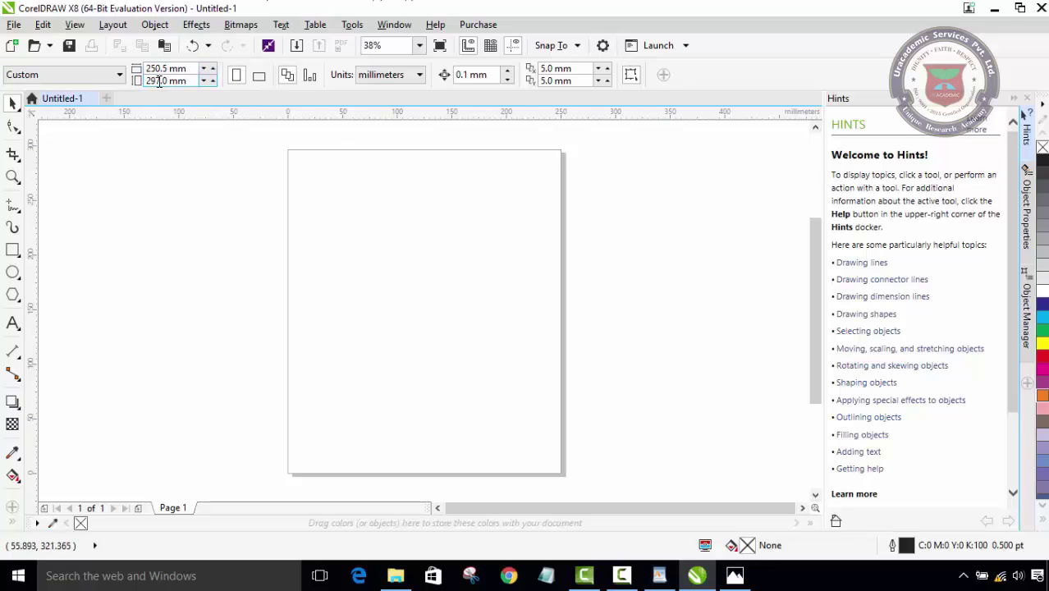
left_click_drag(159, 81, 145, 81)
type("50")
key("Return")
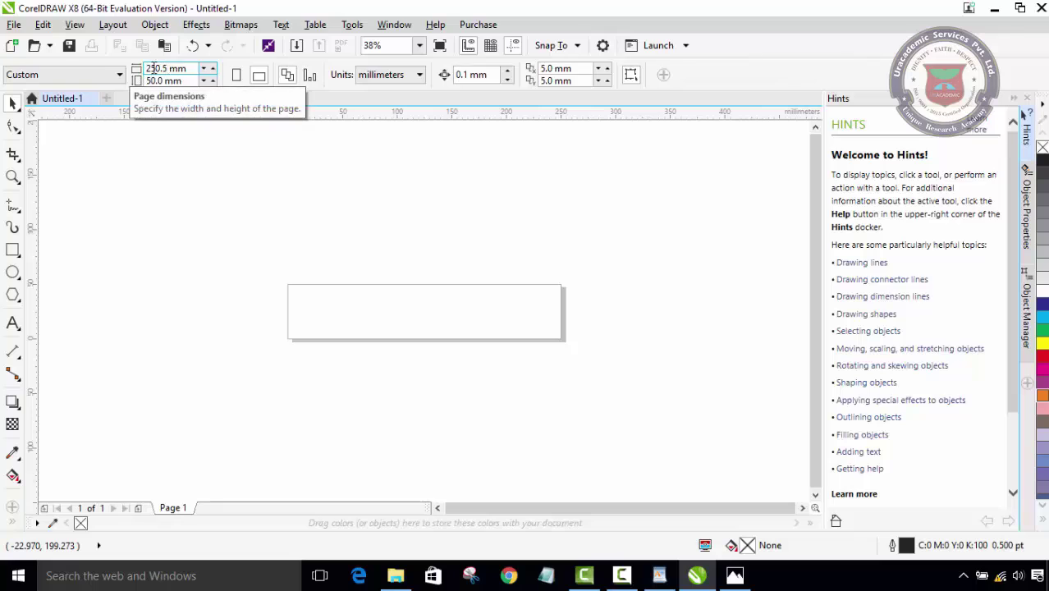
Step: Reset the page size to A4 and try landscape orientation before returning the page to portrait
left_click(115, 75)
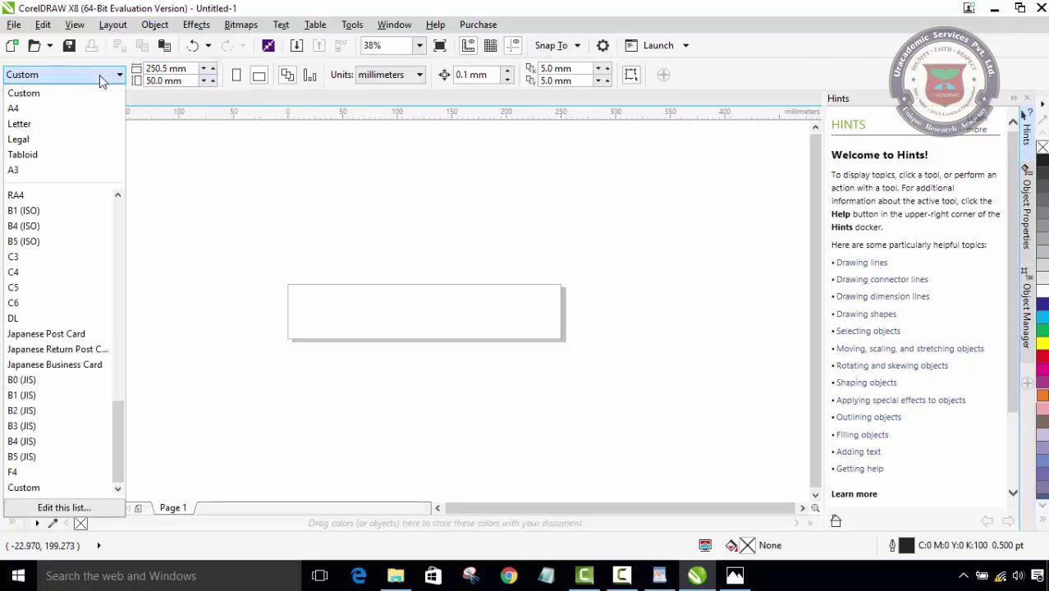
left_click(70, 116)
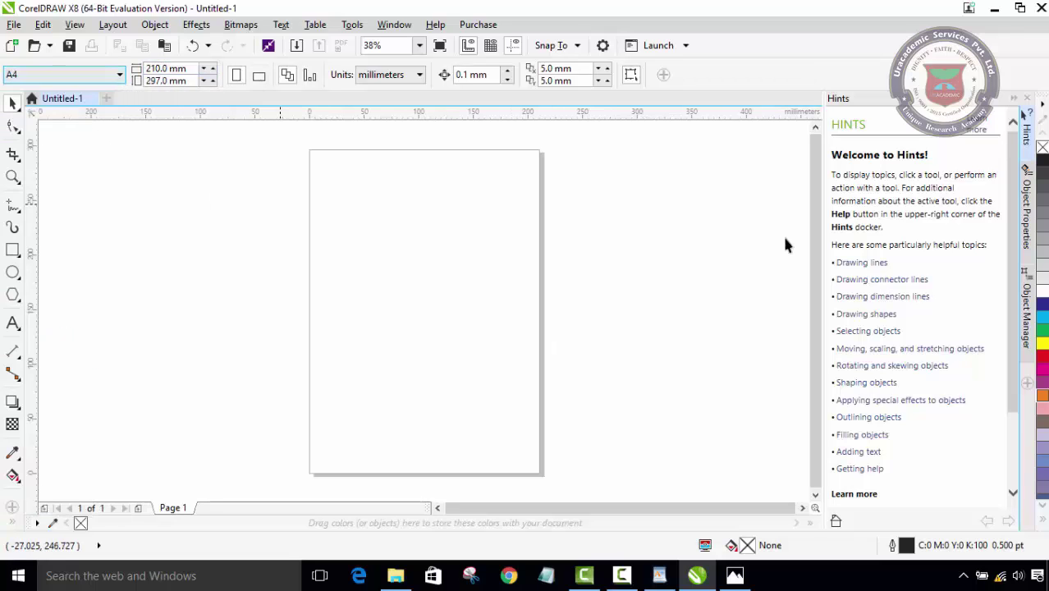
left_click(258, 77)
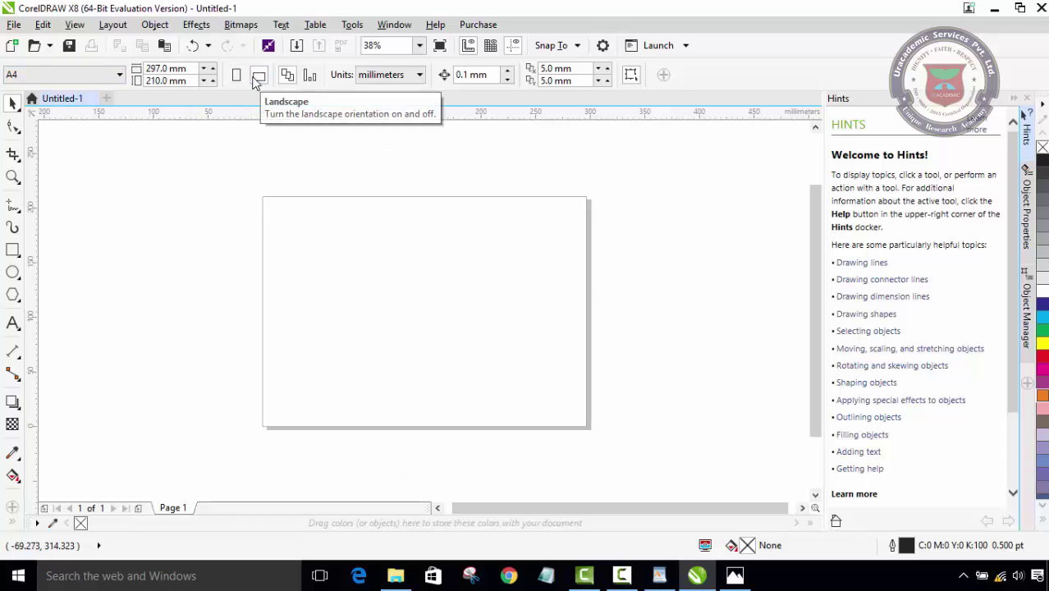
left_click(235, 75)
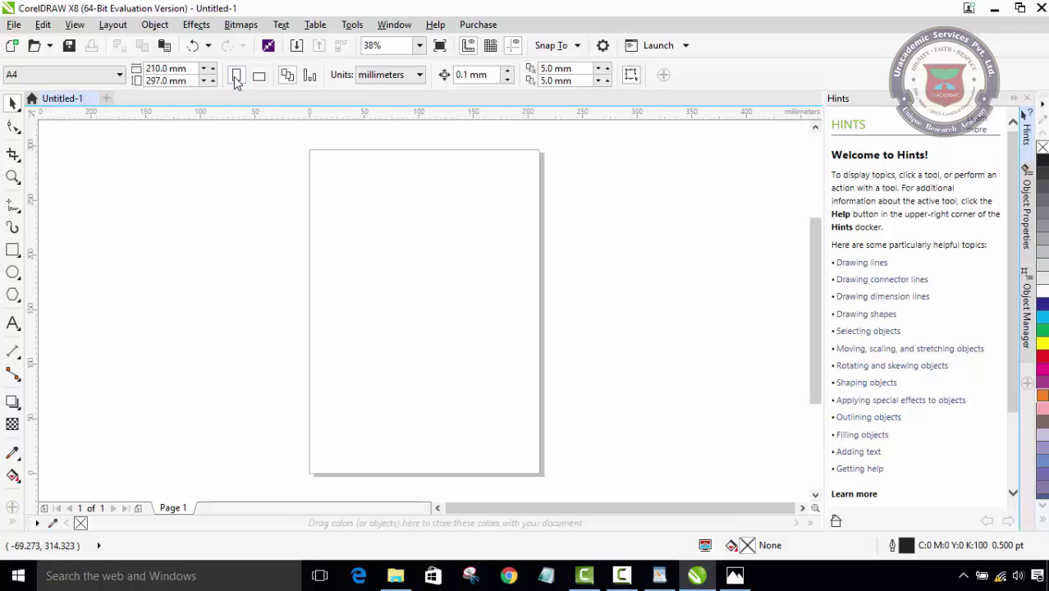
Step: Choose millimeters as the document's measurement units
left_click(384, 76)
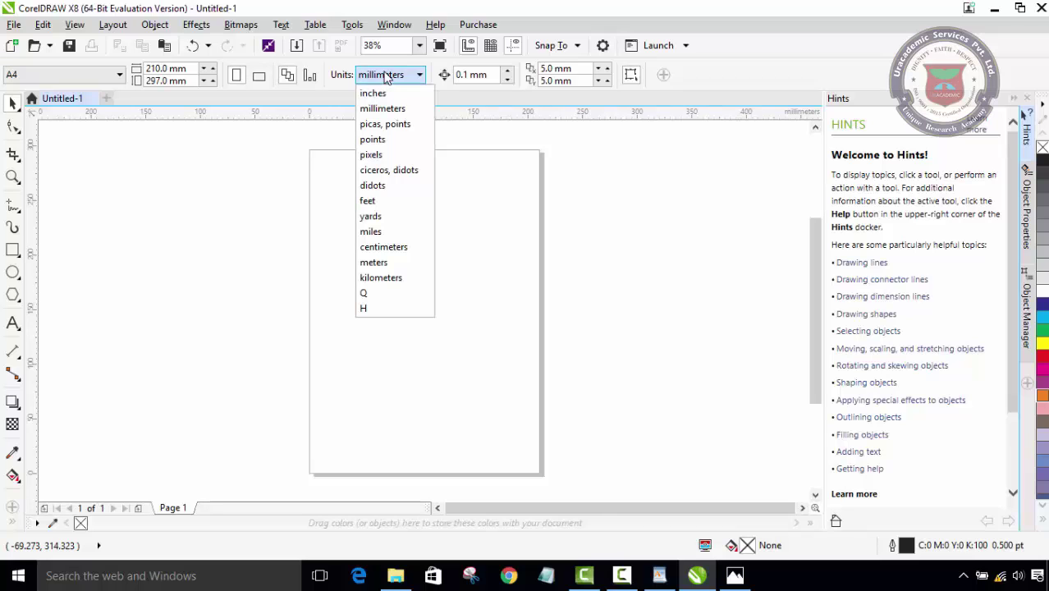
left_click(383, 108)
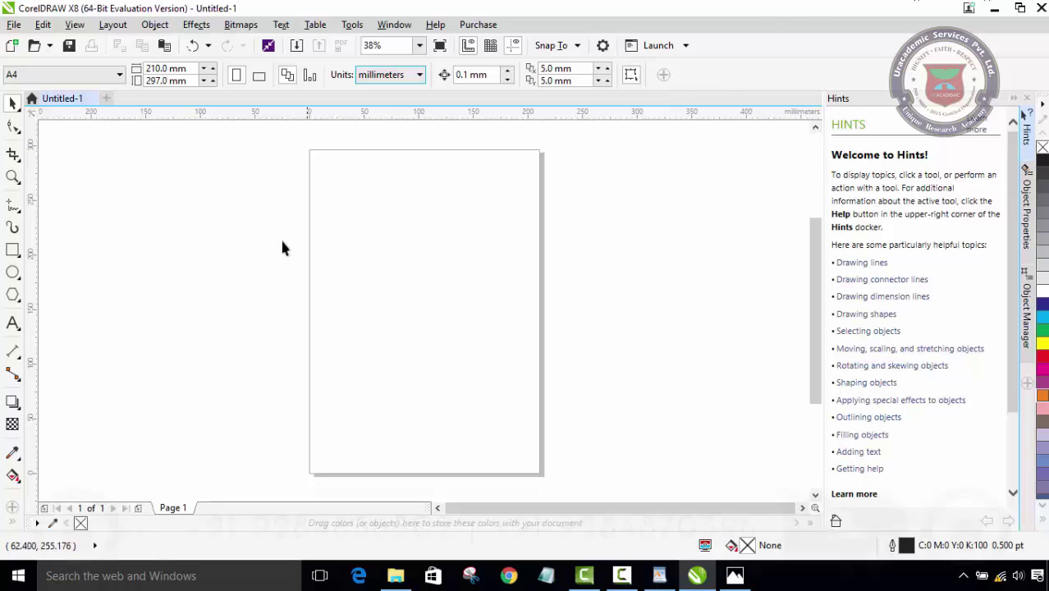
Step: Draw a rectangle about 124 by 47 mm in the page's upper half and an ellipse about 120 by 61 mm below it
left_click(13, 250)
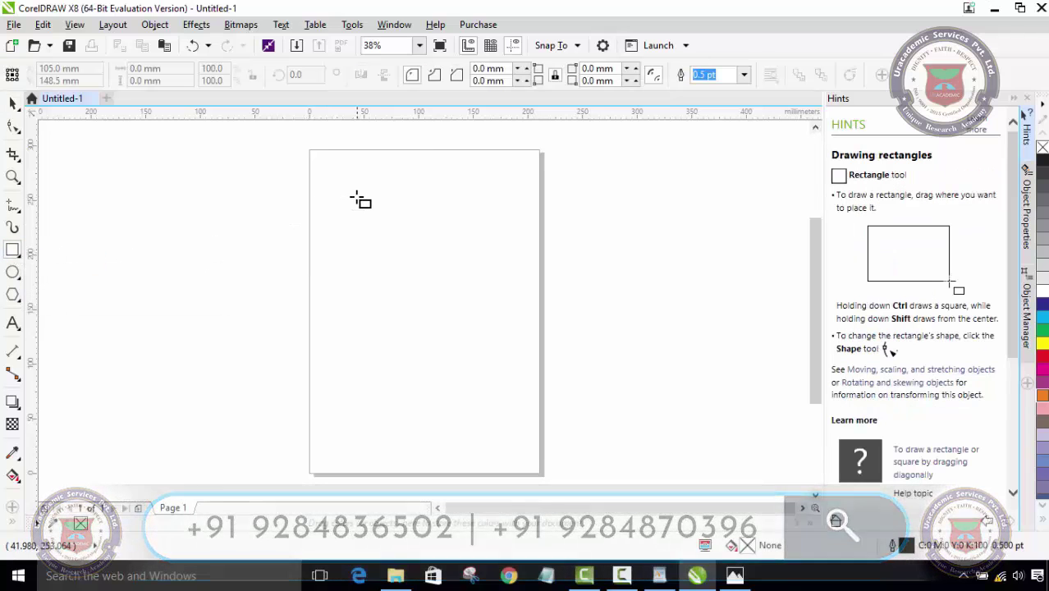
left_click_drag(352, 193, 496, 252)
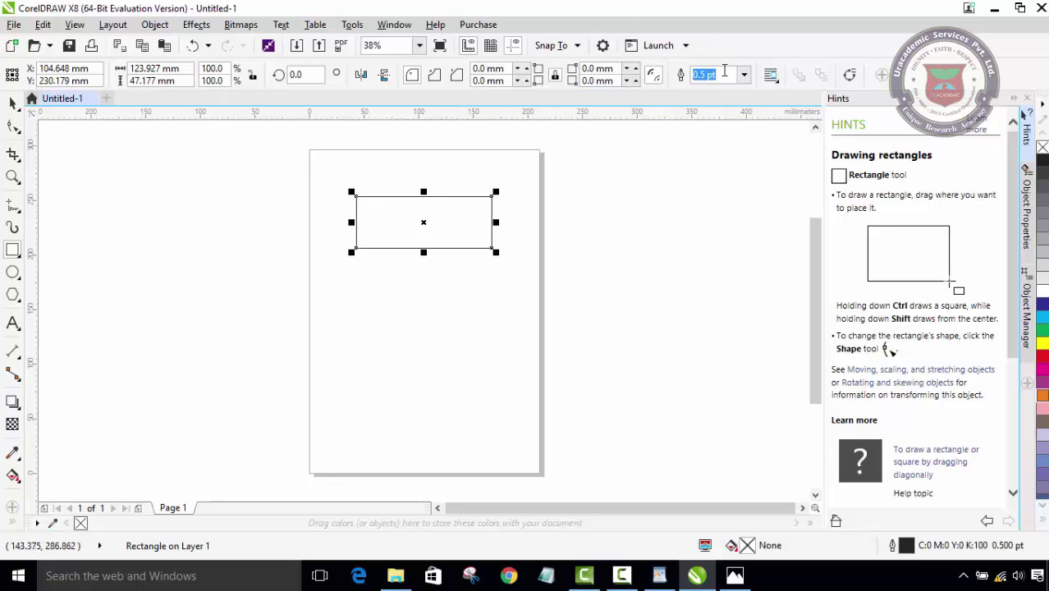
key("F7")
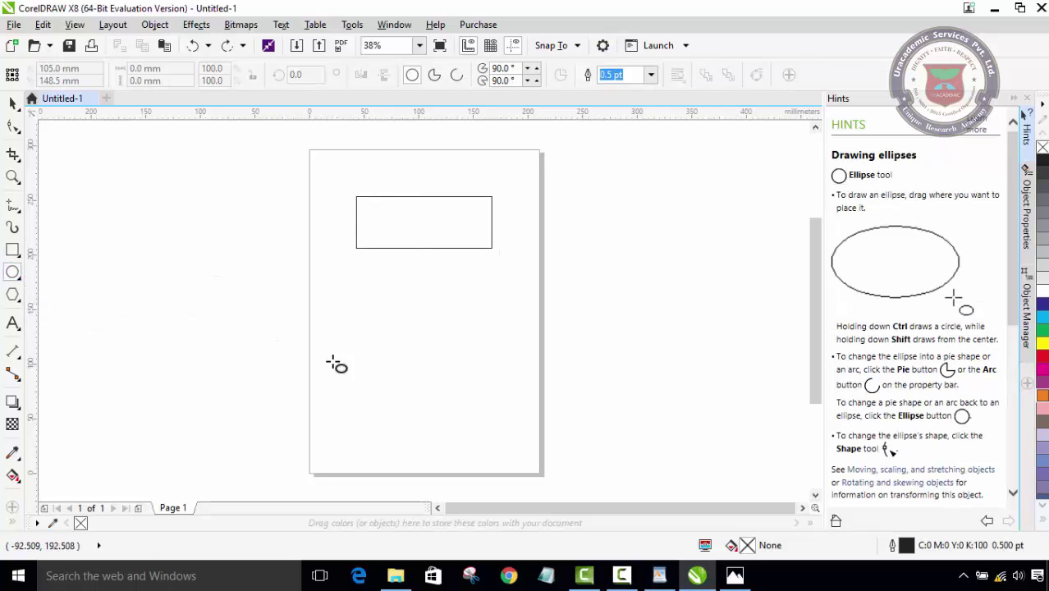
left_click_drag(385, 305, 516, 372)
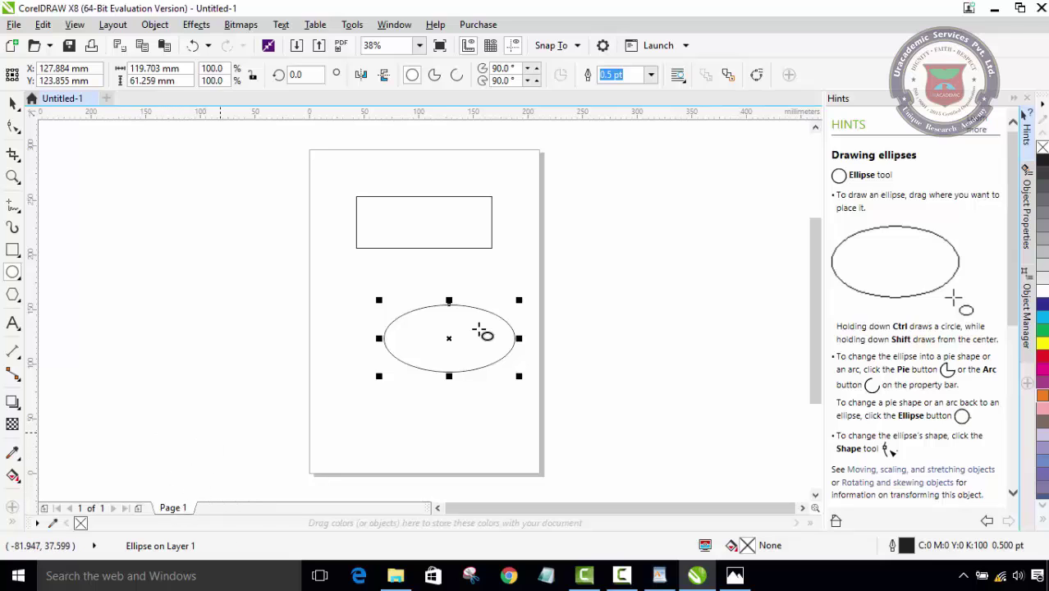
Step: Add two blank pages after the first page, switching between Page 1 and Page 2 before adding the third
left_click(139, 509)
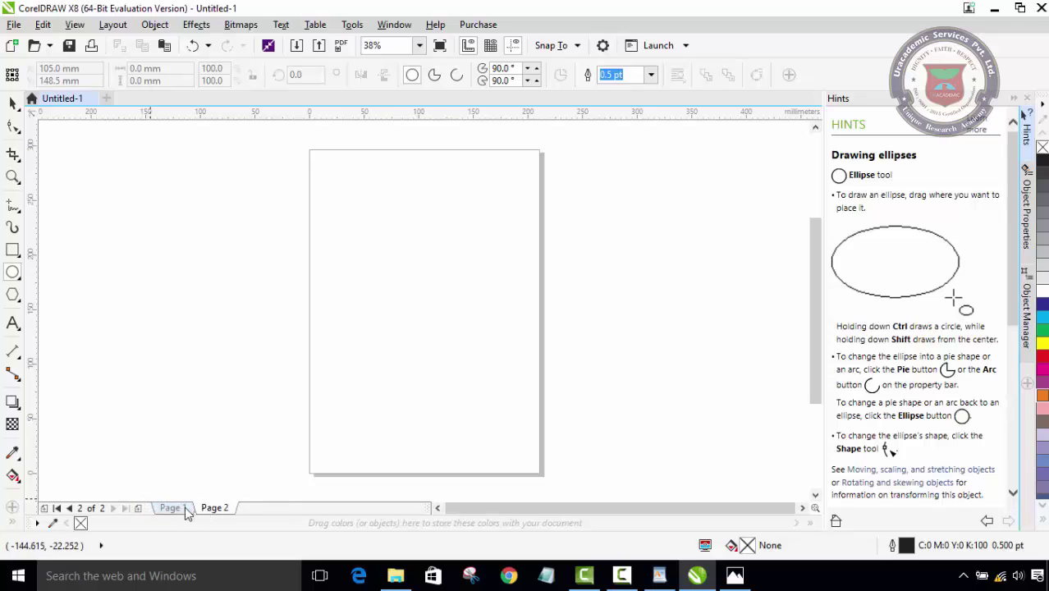
left_click(175, 509)
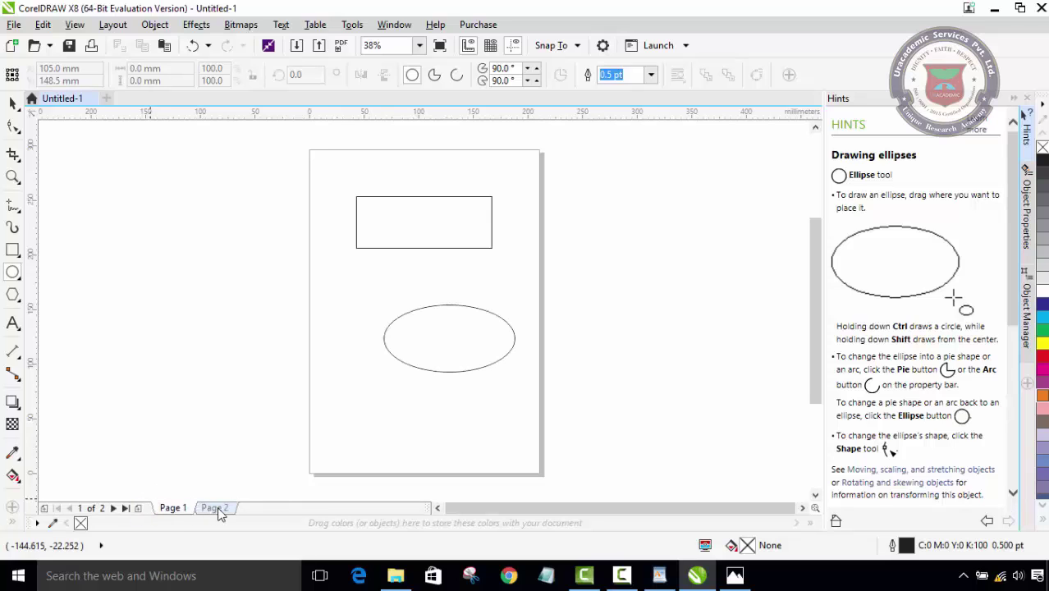
left_click(216, 509)
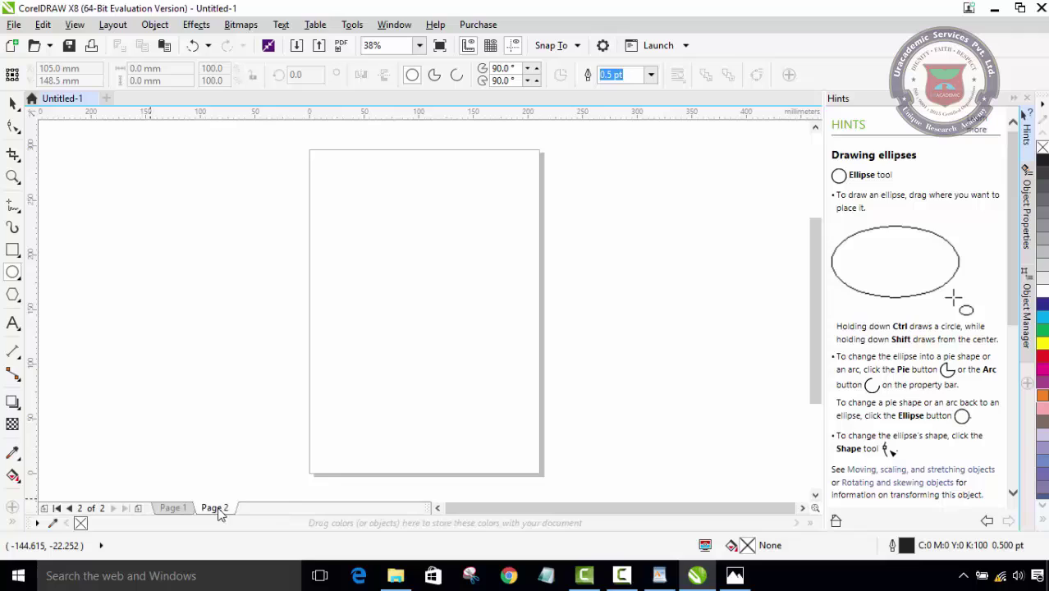
left_click(138, 509)
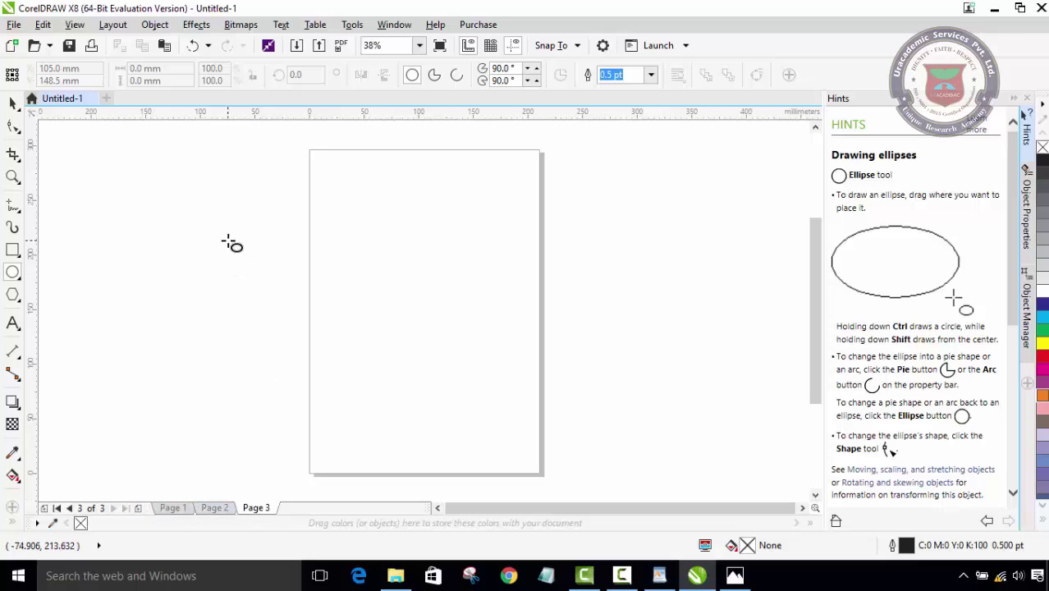
Step: Create a second document with the default Letter settings, check Page 1 of the first document, and return to the second
left_click(105, 100)
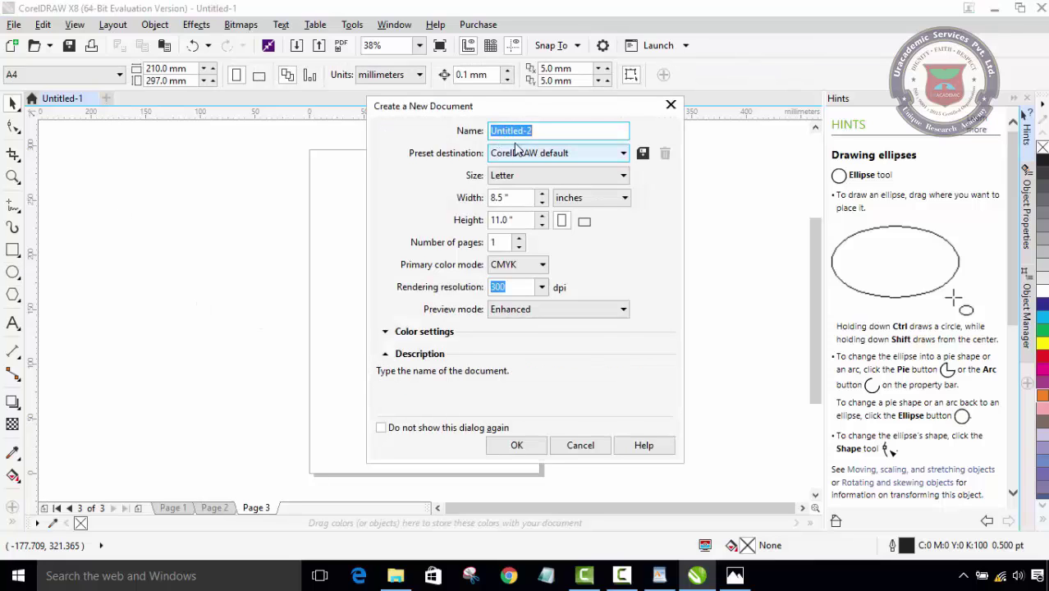
left_click(518, 445)
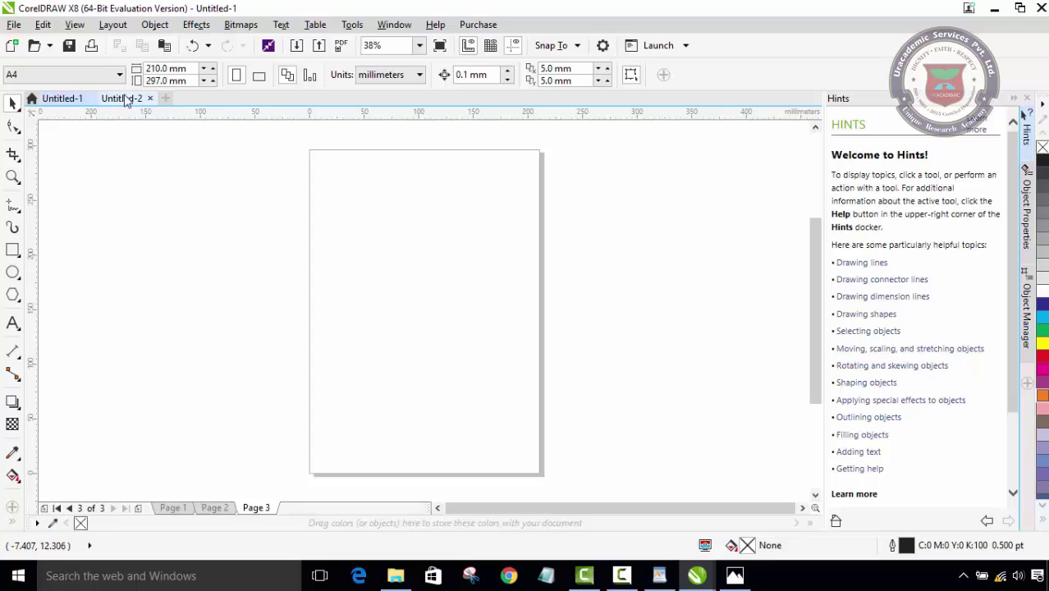
left_click(173, 508)
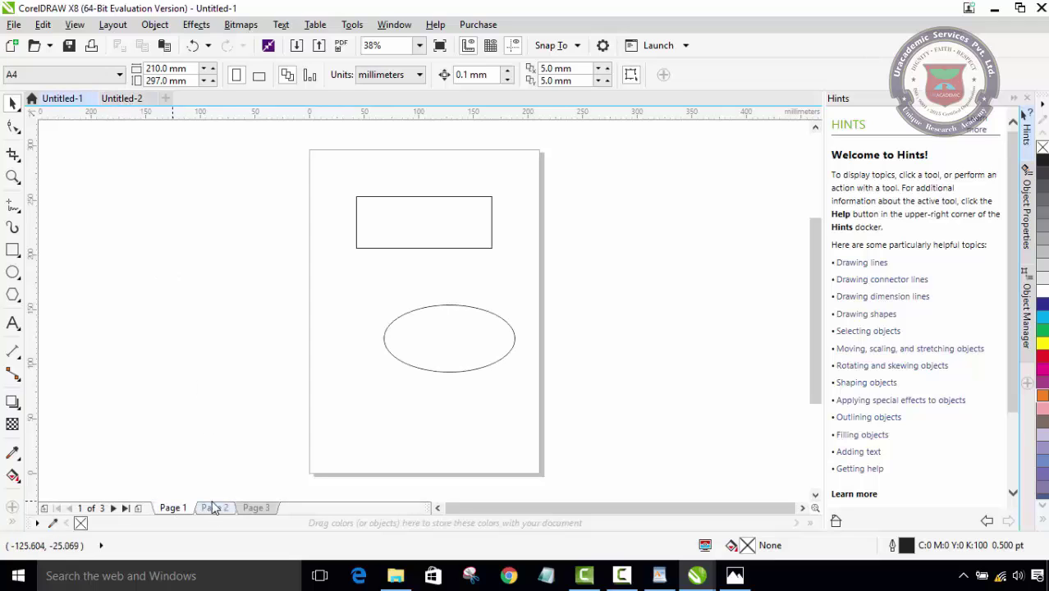
left_click(116, 99)
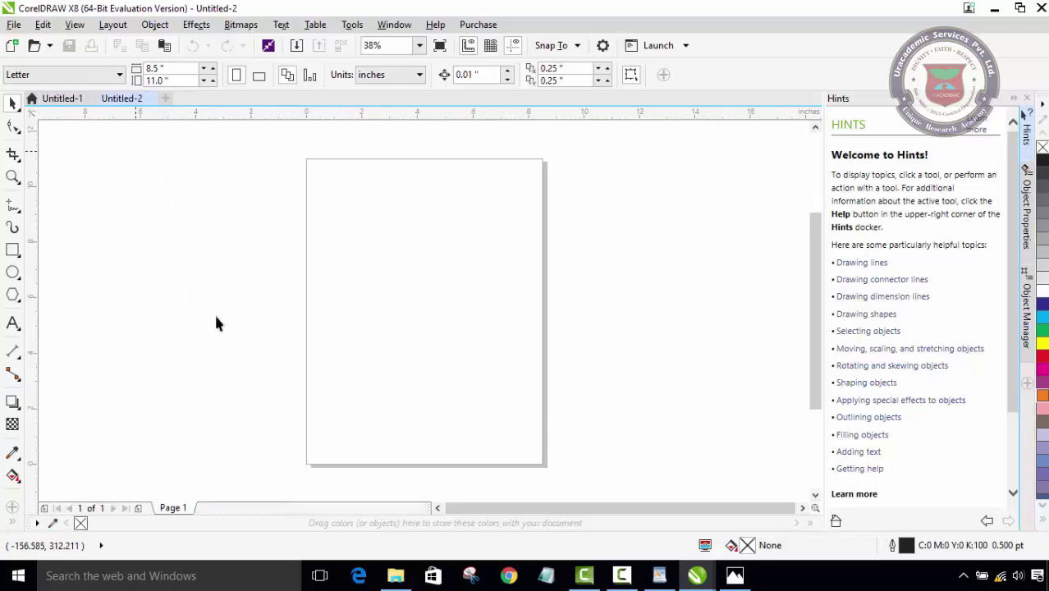